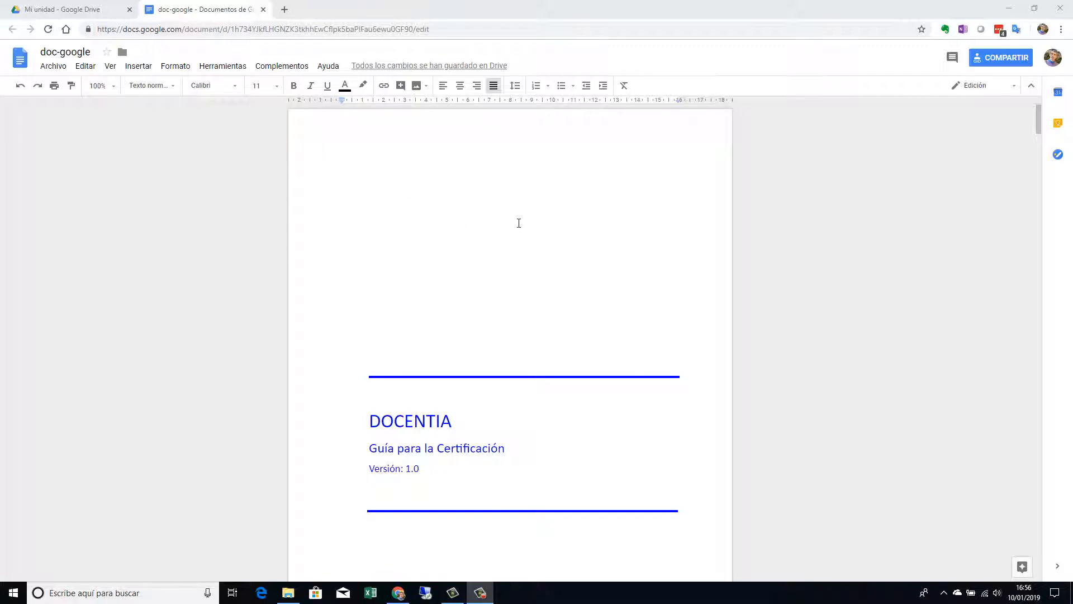
left_click(53, 65)
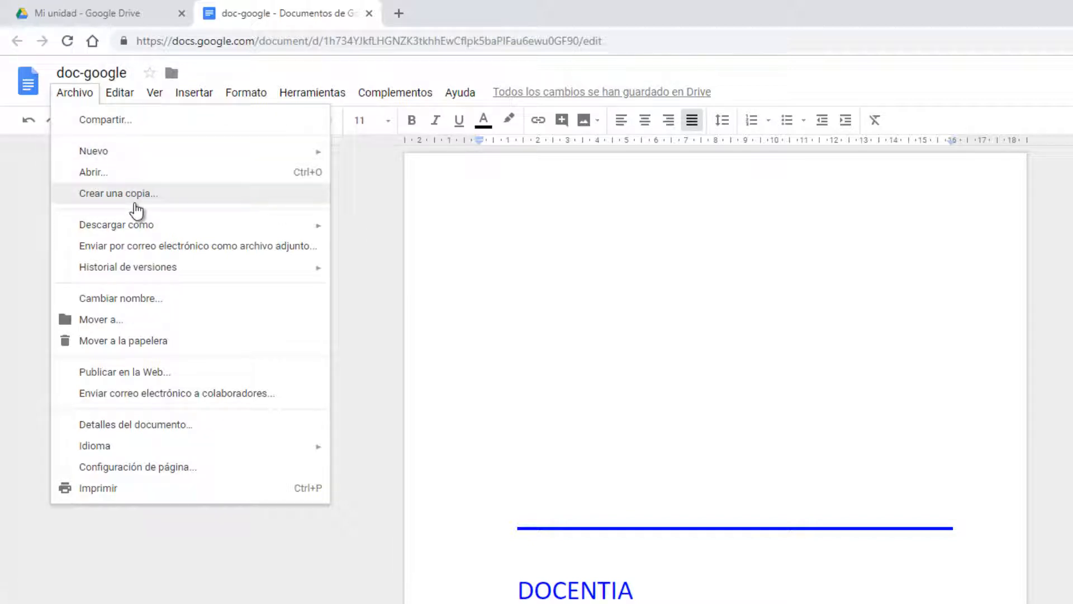
left_click(662, 361)
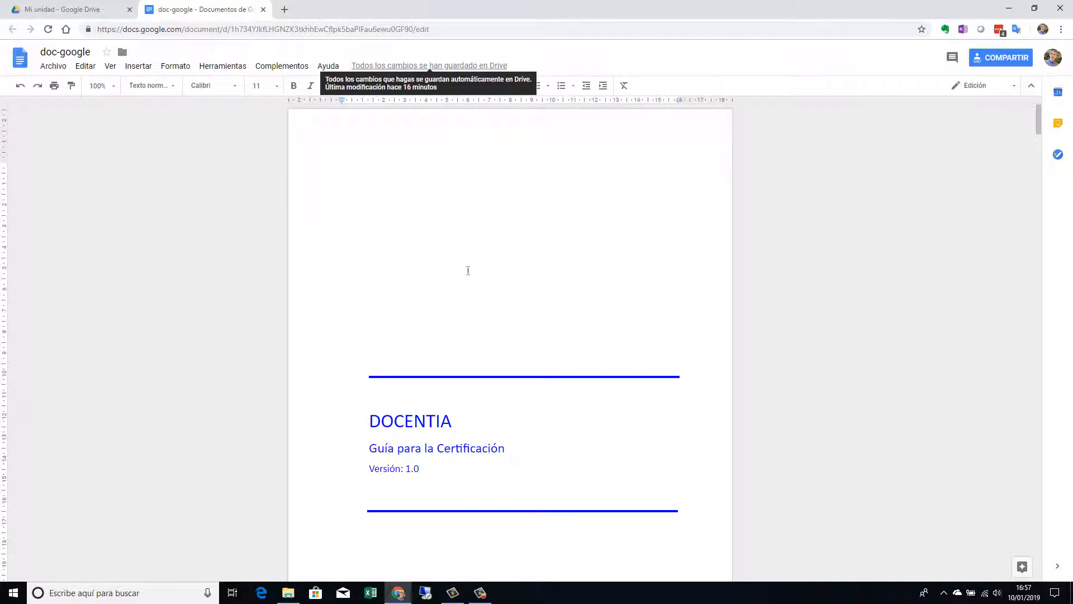
Step: Add an extra period at the end of the first paragraph under "1. PRESENTACIÓN" and check the document's save status
scroll(468, 270, "down", 10)
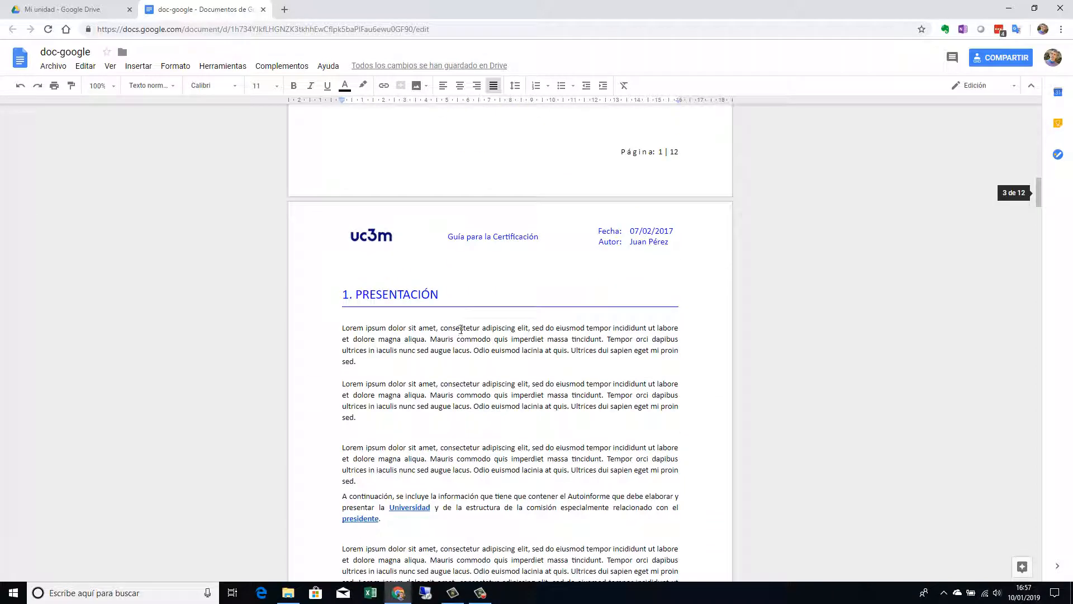
double_click(379, 363)
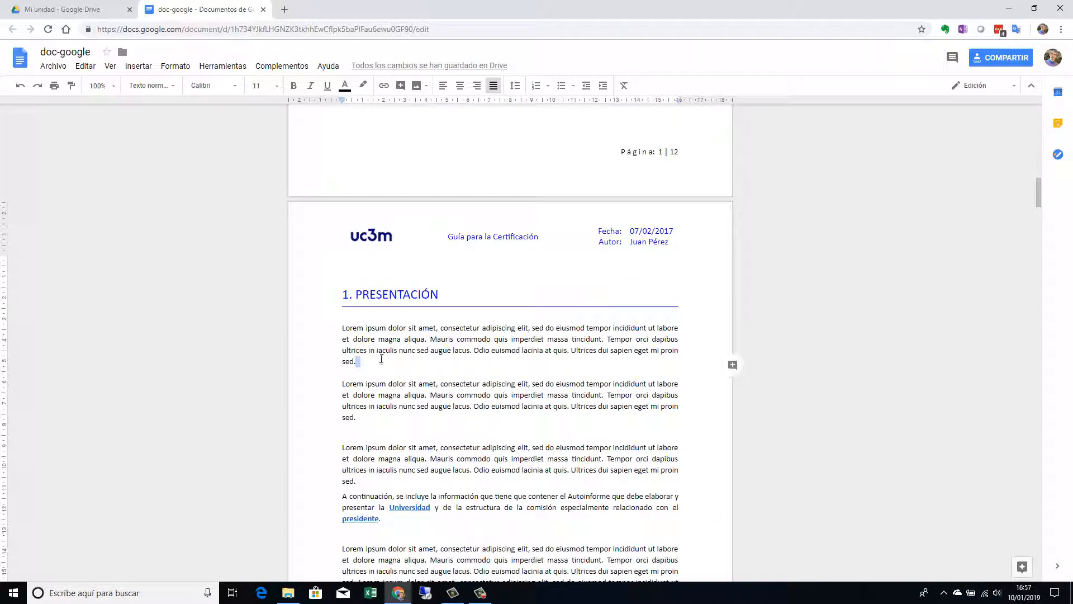
left_click(380, 360)
type(".")
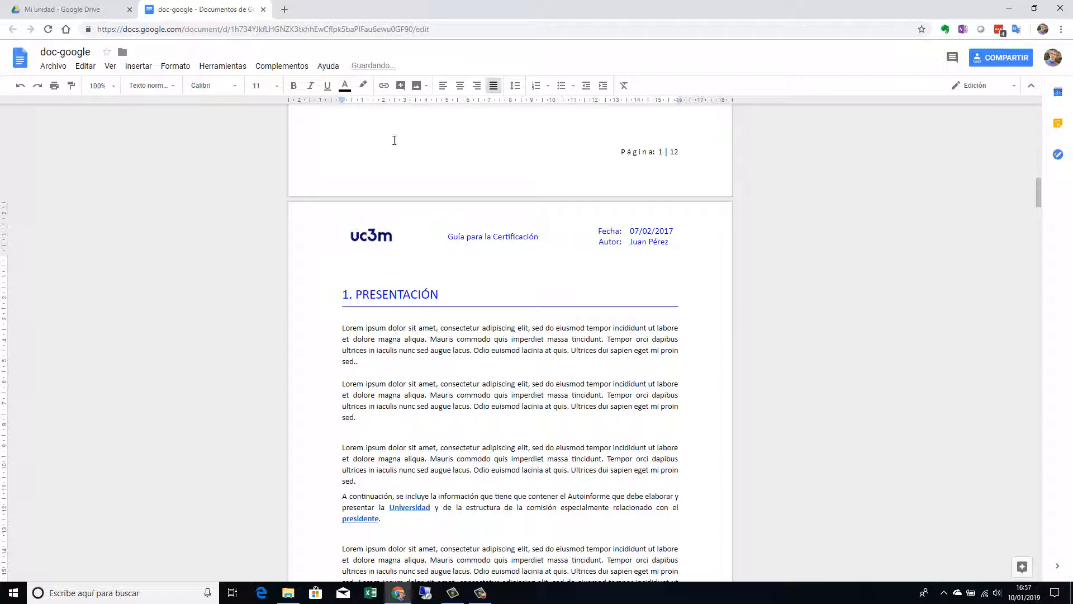
mouse_move(372, 72)
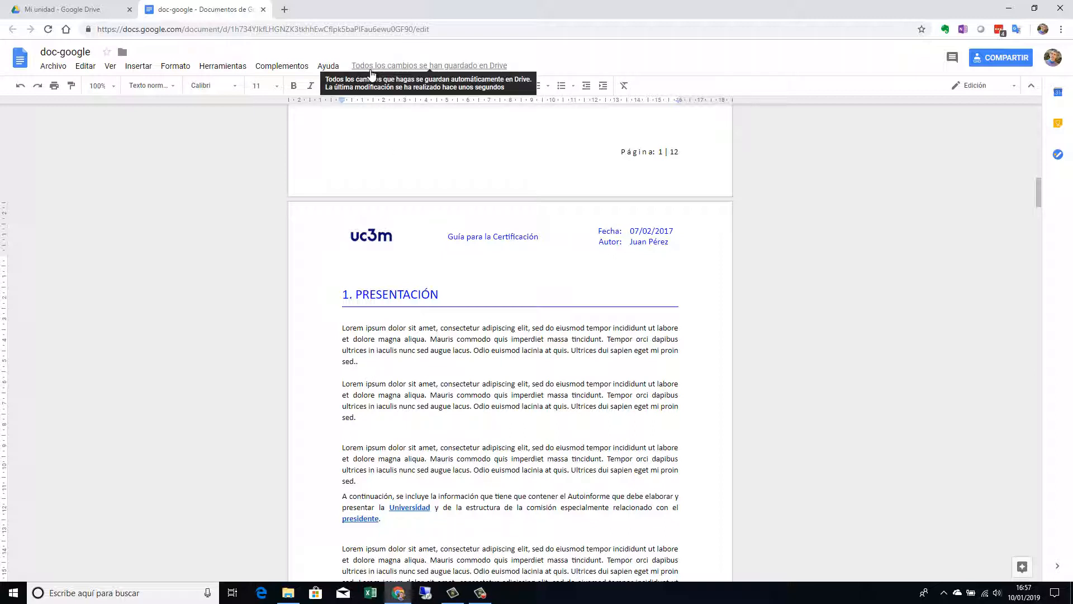
left_click(366, 362)
Step: Open the document's version history and look through the list of saved versions
left_click(53, 66)
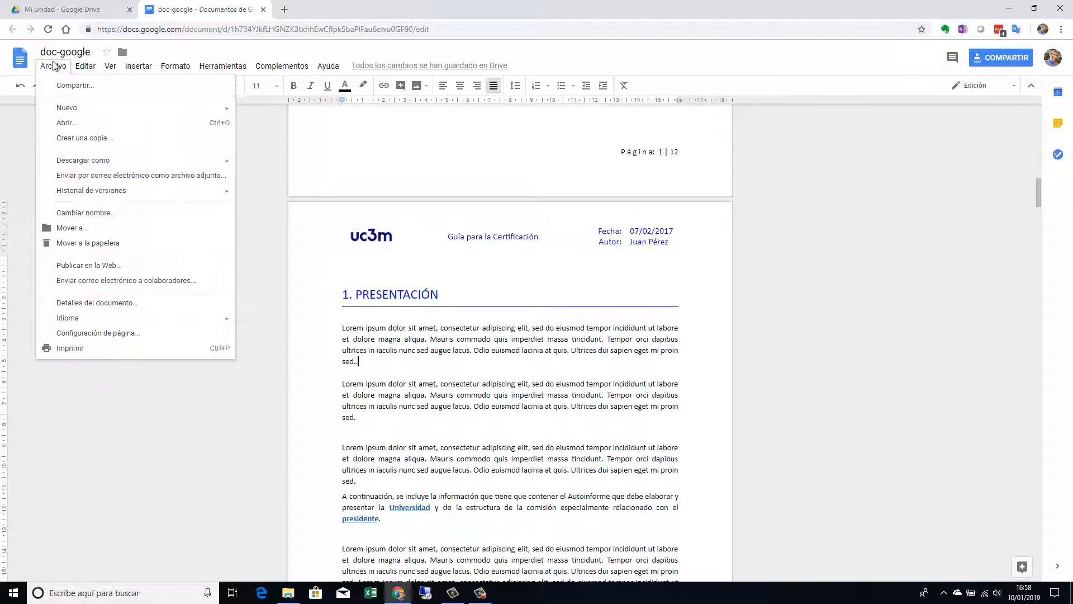
mouse_move(84, 191)
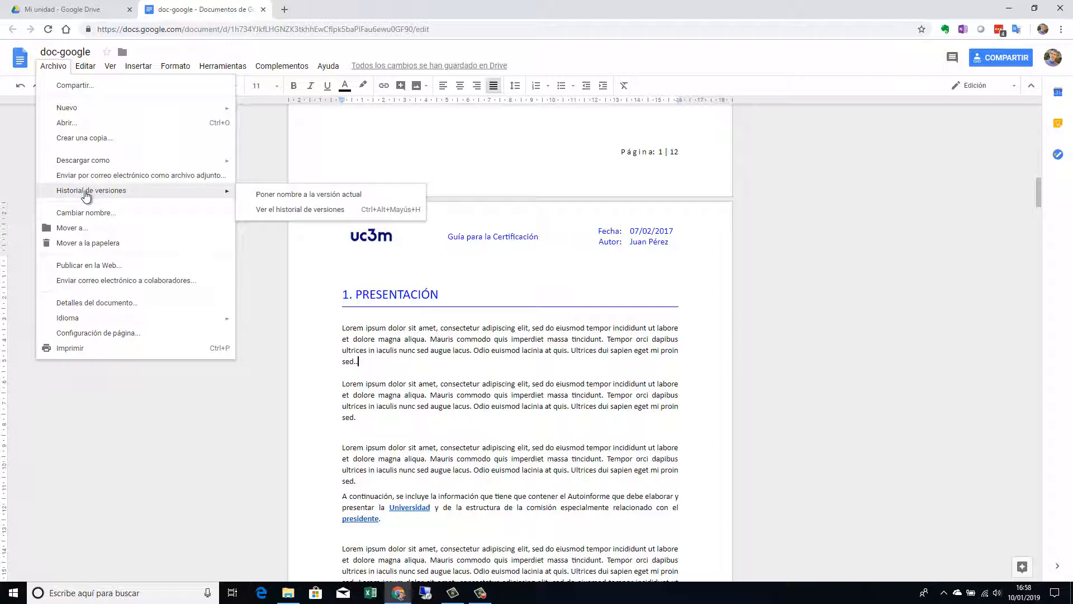
left_click(261, 212)
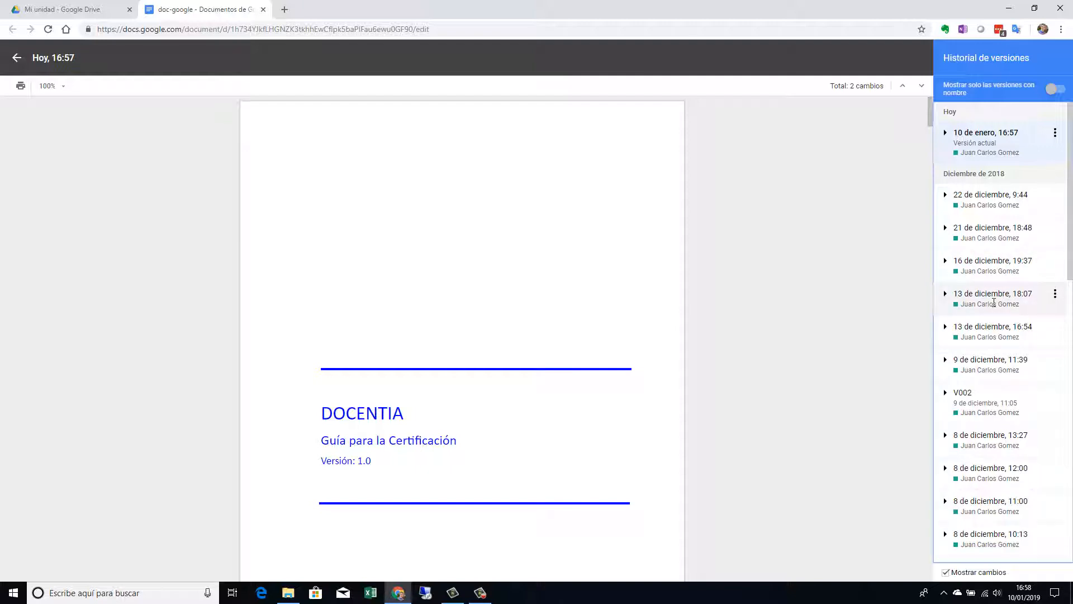
scroll(994, 299, "down", 1)
scroll(995, 299, "down", 3)
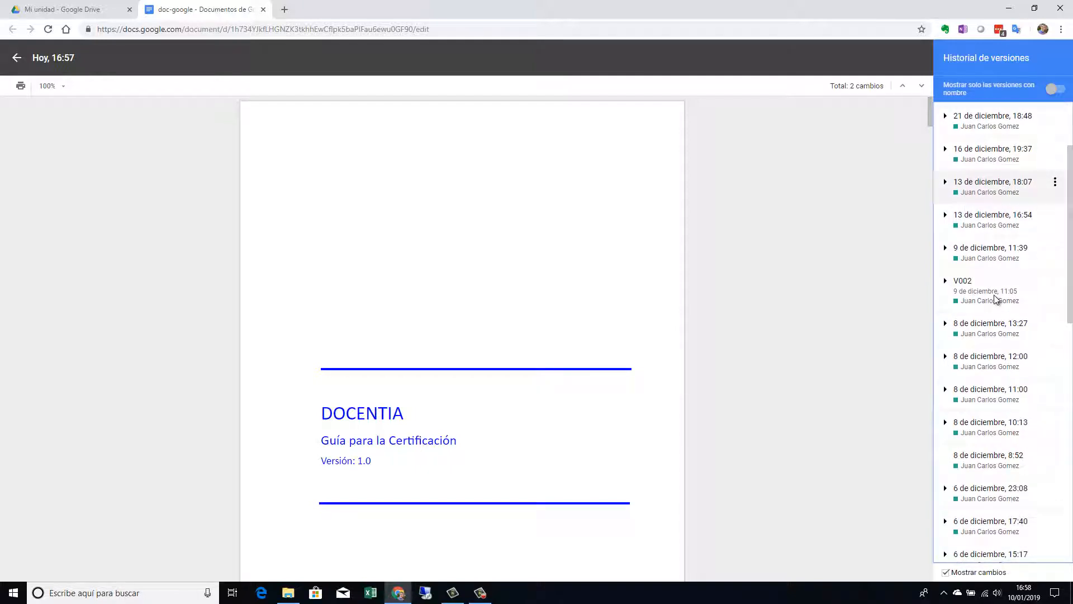
scroll(995, 299, "up", 5)
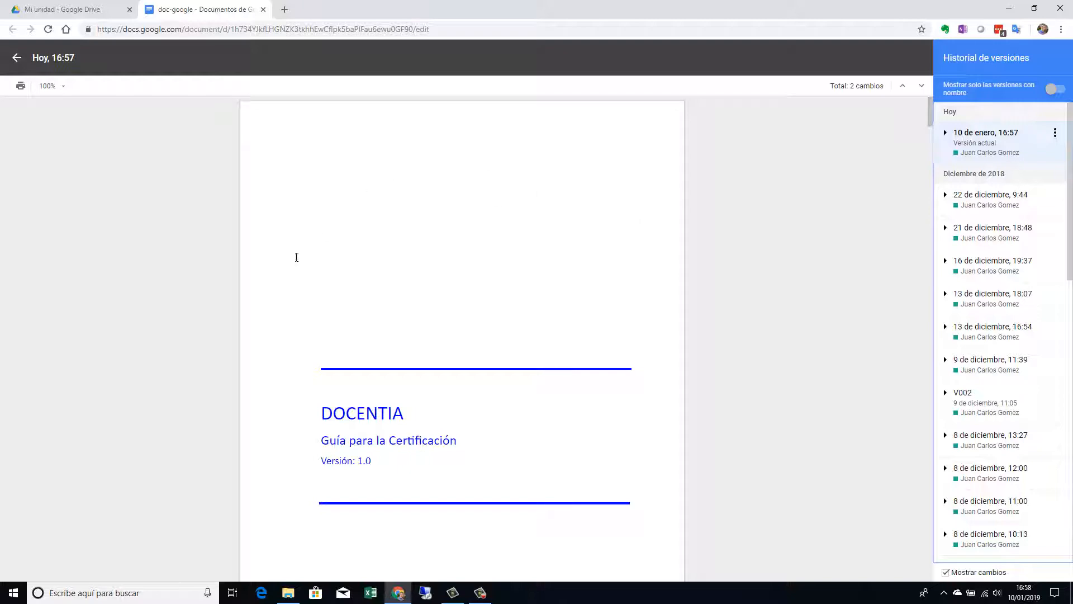
Step: Examine the current version's marked changes from the cover through the "1. PRESENTACIÓN" section
scroll(513, 330, "down", 10)
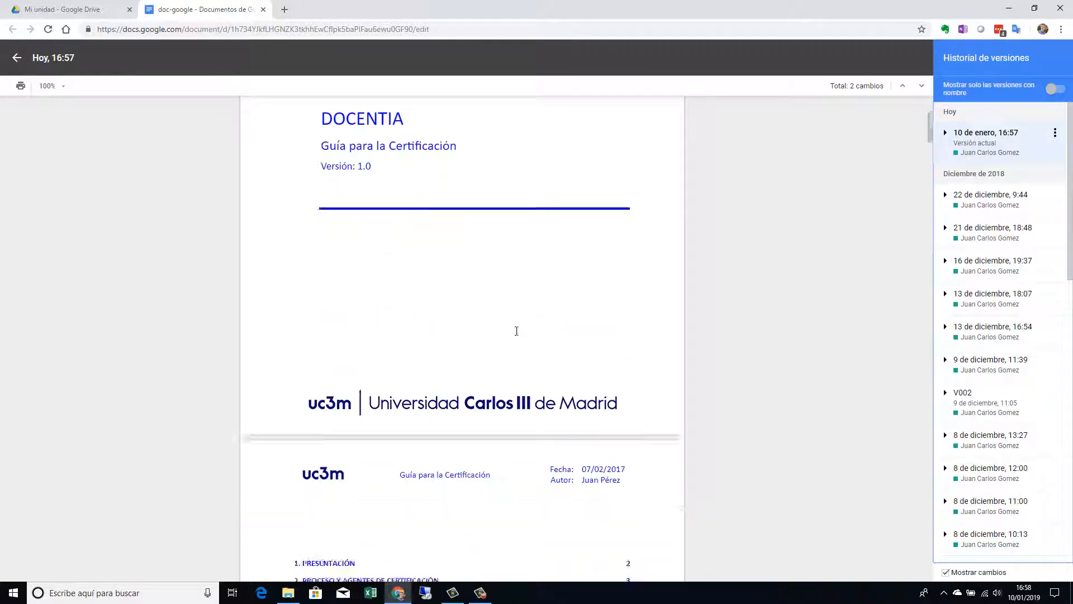
scroll(506, 313, "up", 9)
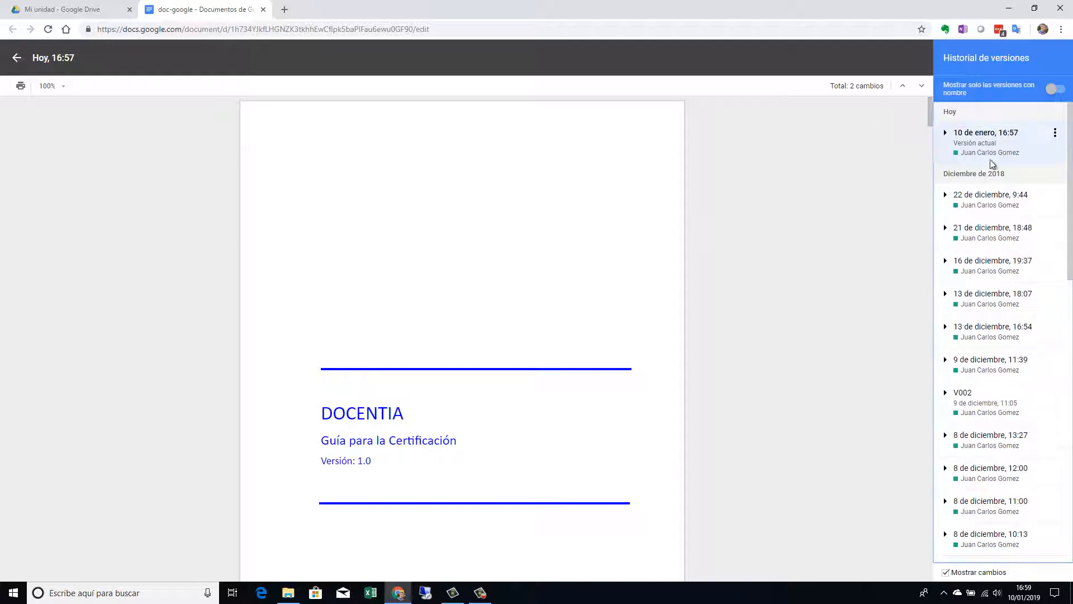
scroll(528, 336, "down", 3)
scroll(529, 342, "down", 15)
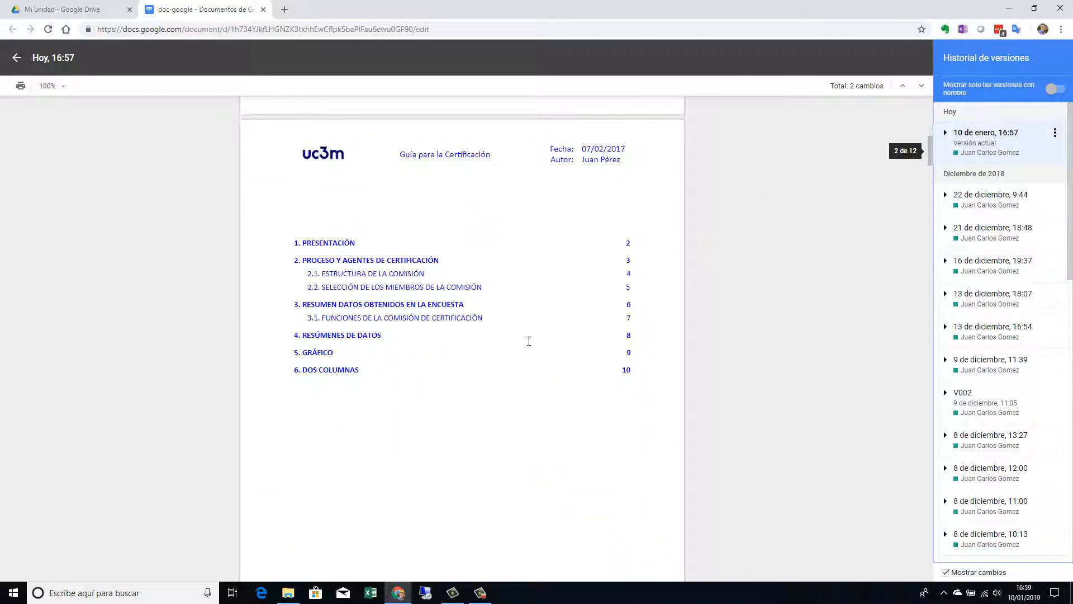
scroll(529, 343, "down", 2)
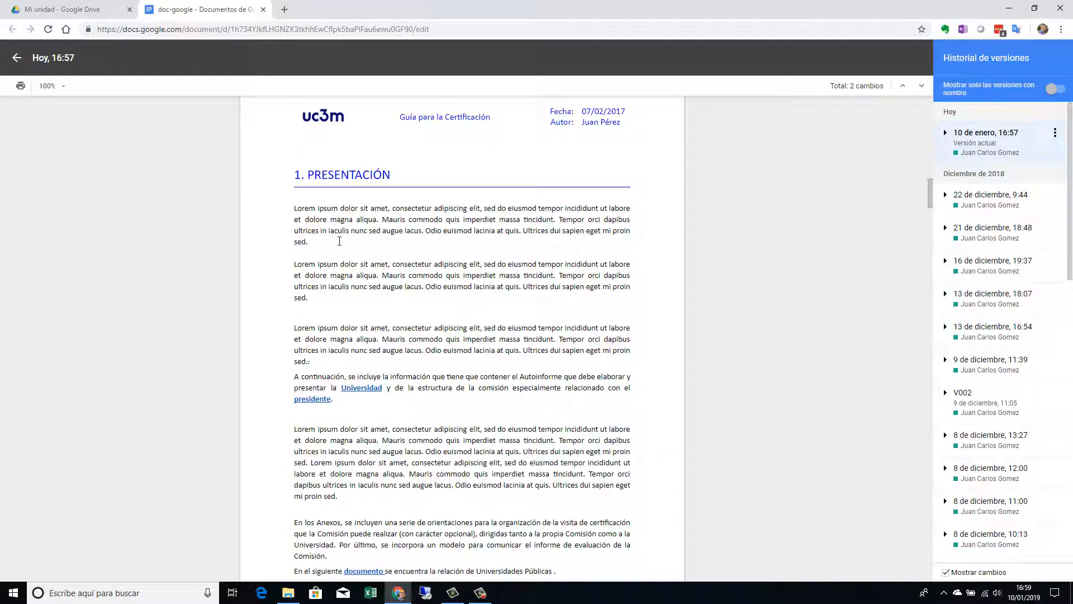
scroll(395, 263, "up", 10)
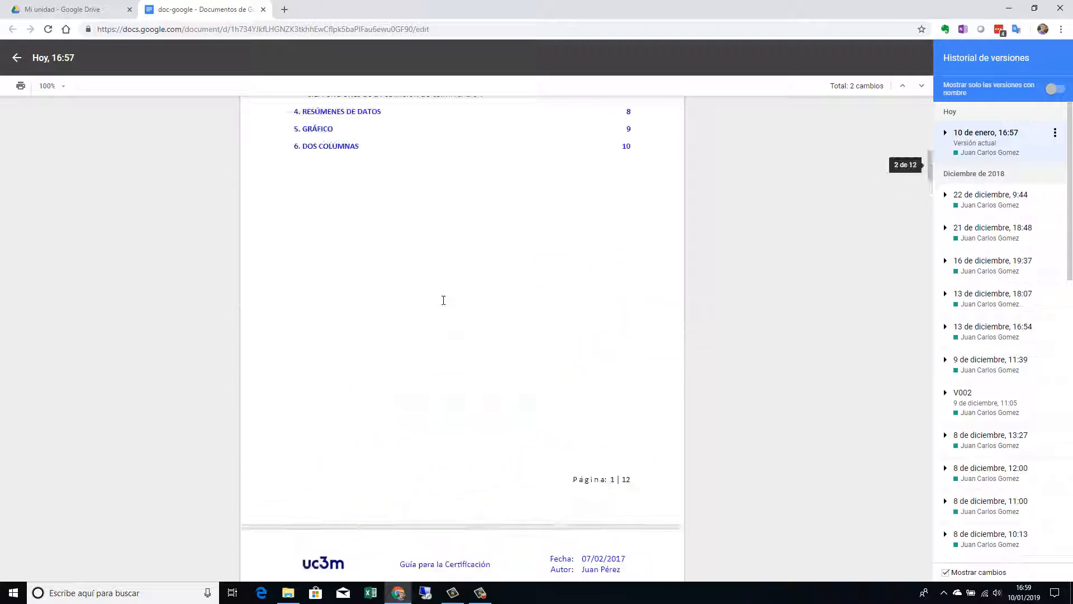
scroll(443, 305, "up", 3)
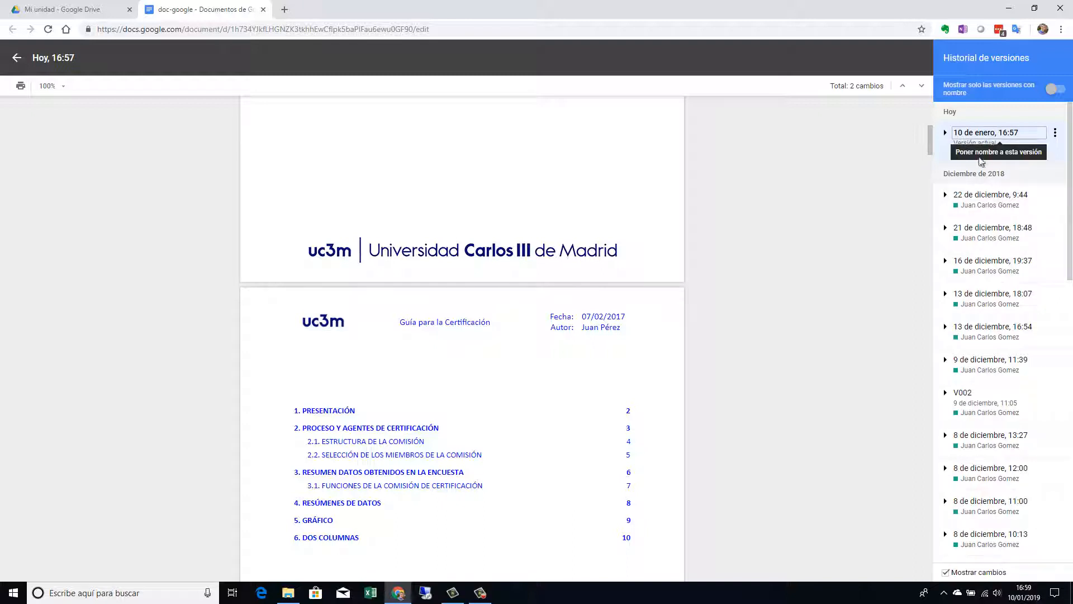
Step: View the version of 22 de diciembre, 9:44 and inspect the end of the first paragraph under "1. PRESENTACIÓN"
left_click(1013, 201)
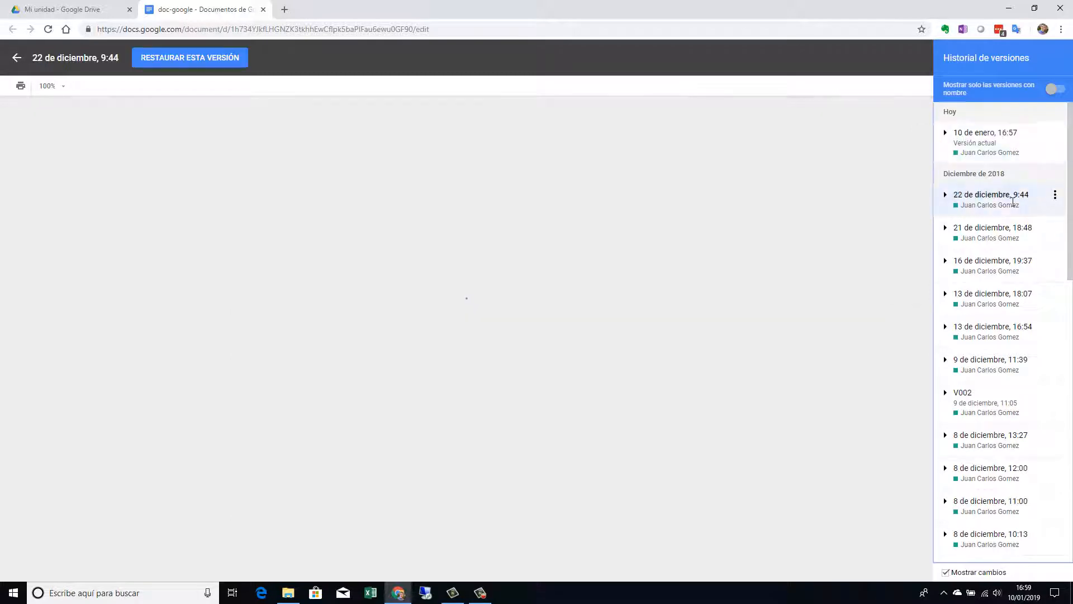
scroll(481, 380, "down", 15)
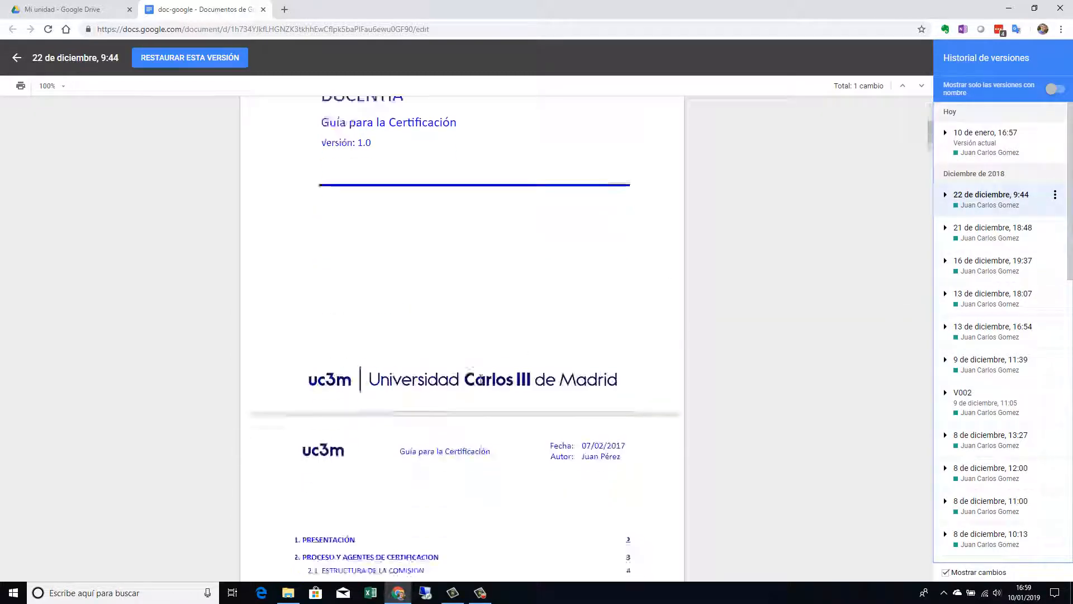
scroll(480, 379, "down", 1)
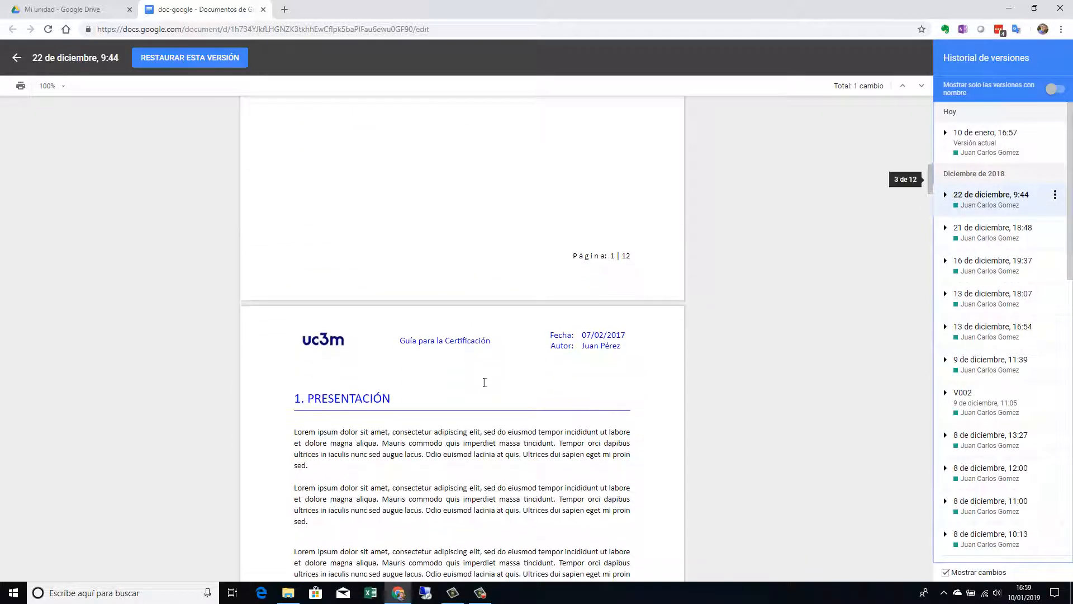
left_click_drag(308, 465, 293, 464)
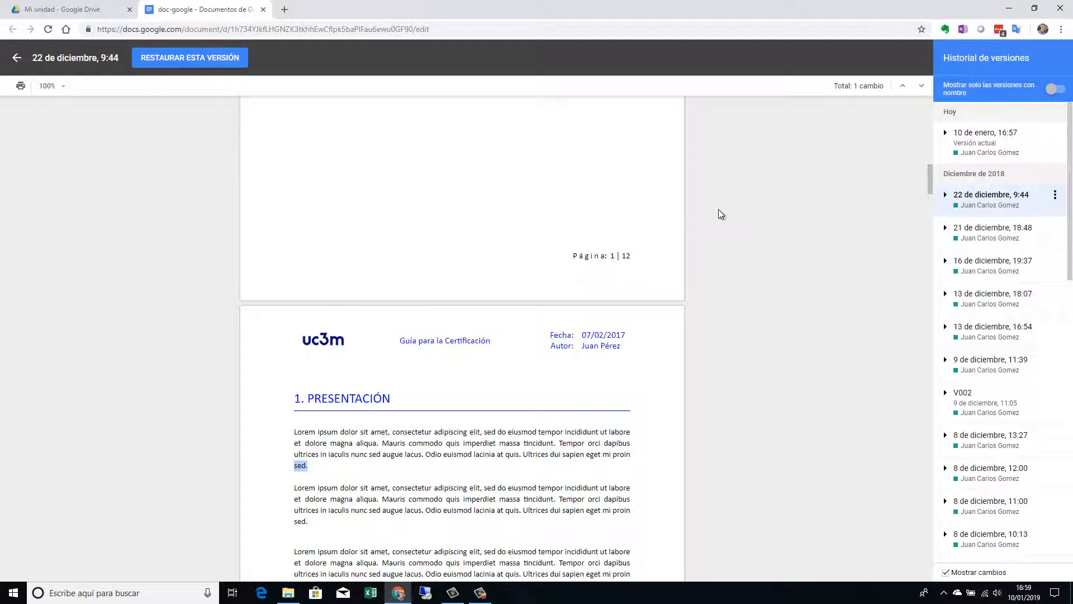
left_click(393, 462)
left_click(1056, 199)
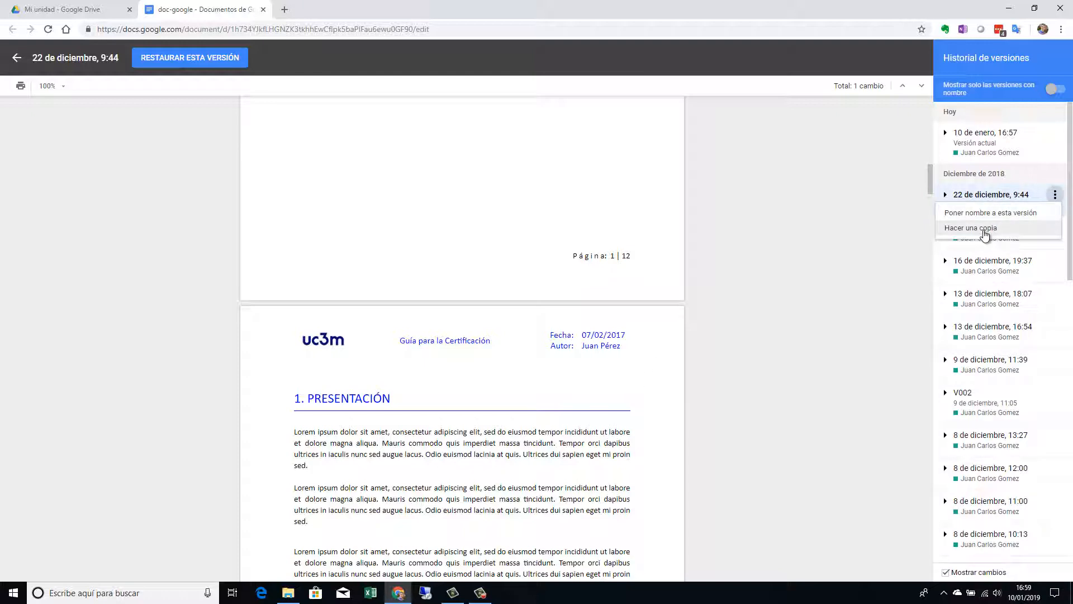
left_click(985, 229)
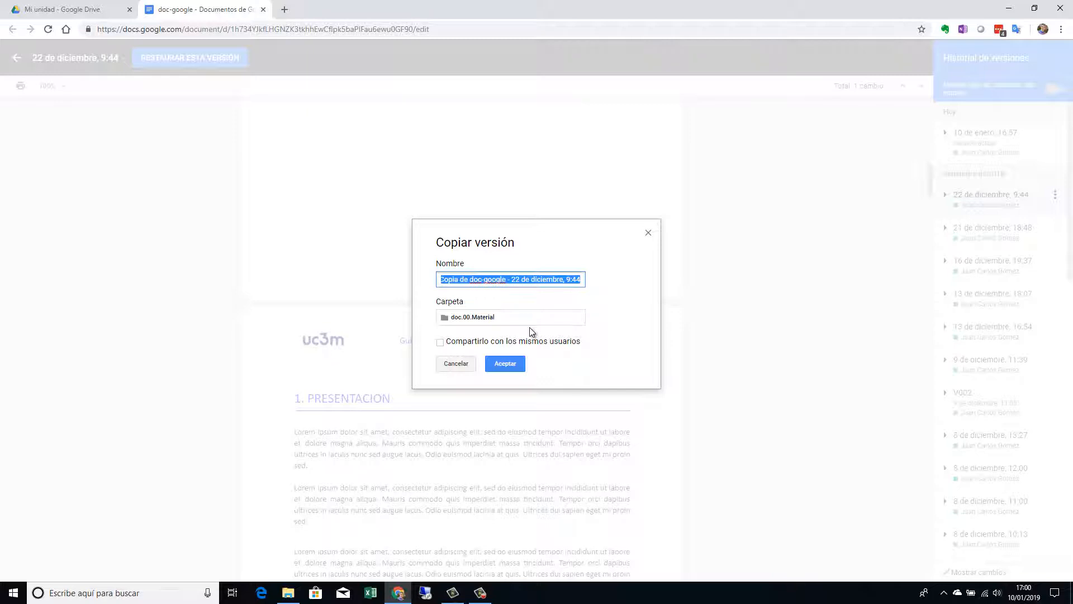
left_click(585, 280)
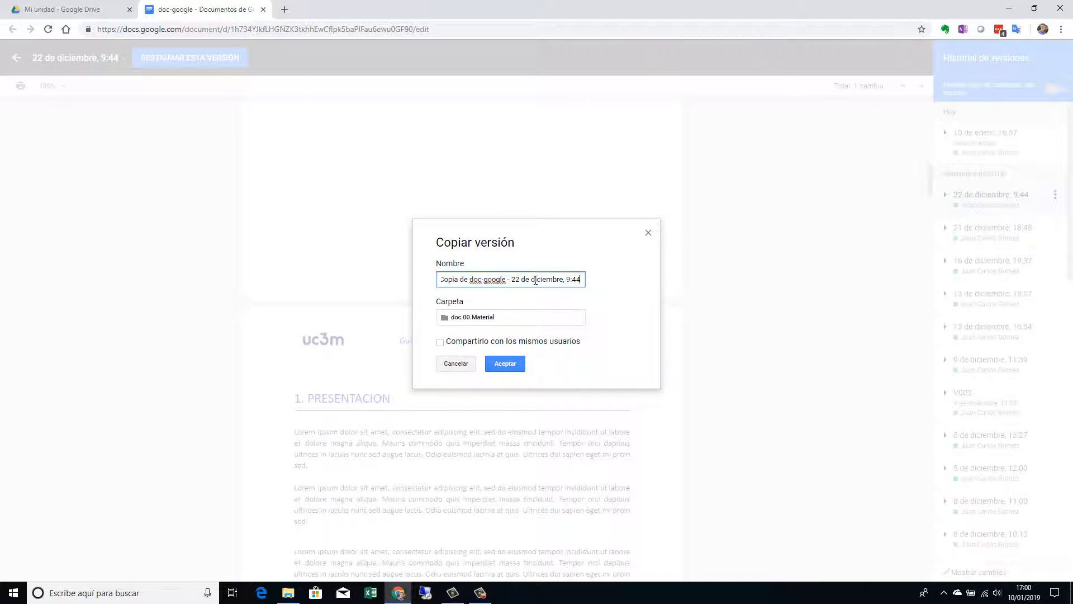
left_click(456, 364)
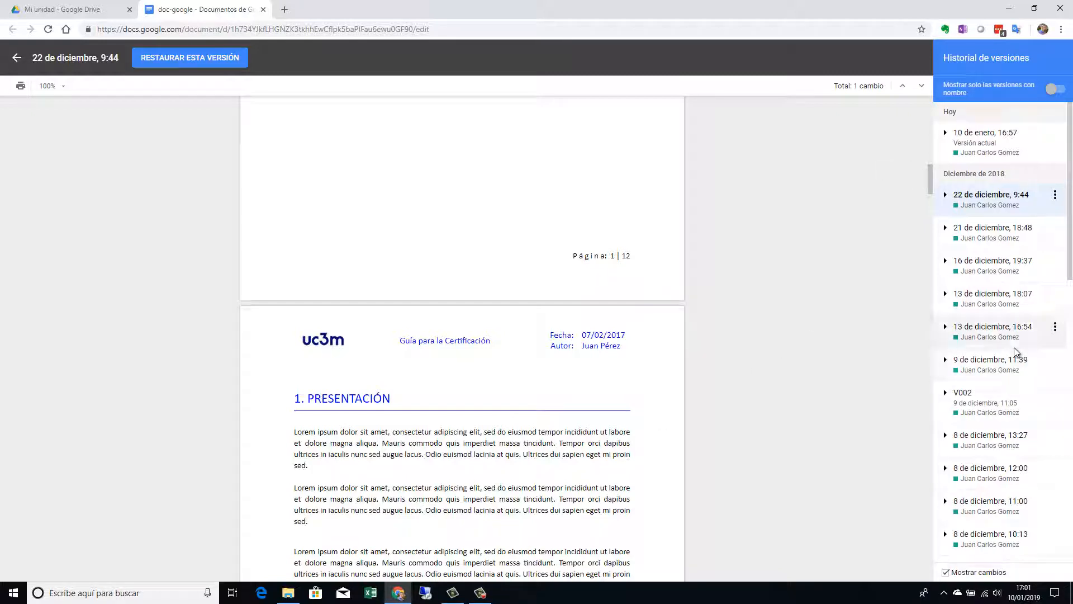
Step: Look through the version list back to August 2017 and view the current version of 10 de enero, 16:57 again
scroll(1006, 313, "down", 6)
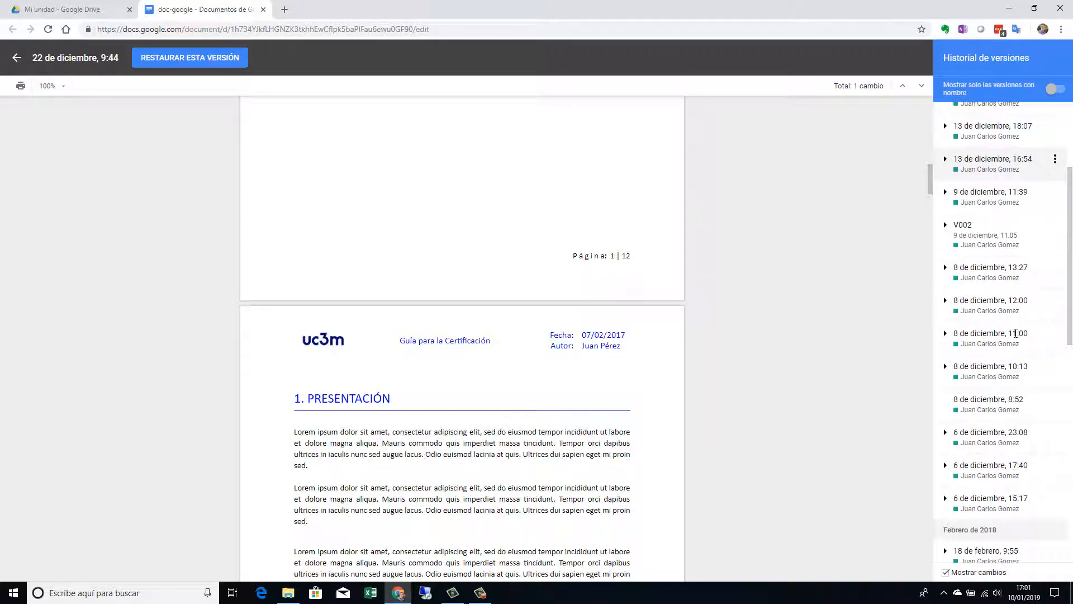
scroll(1015, 333, "down", 7)
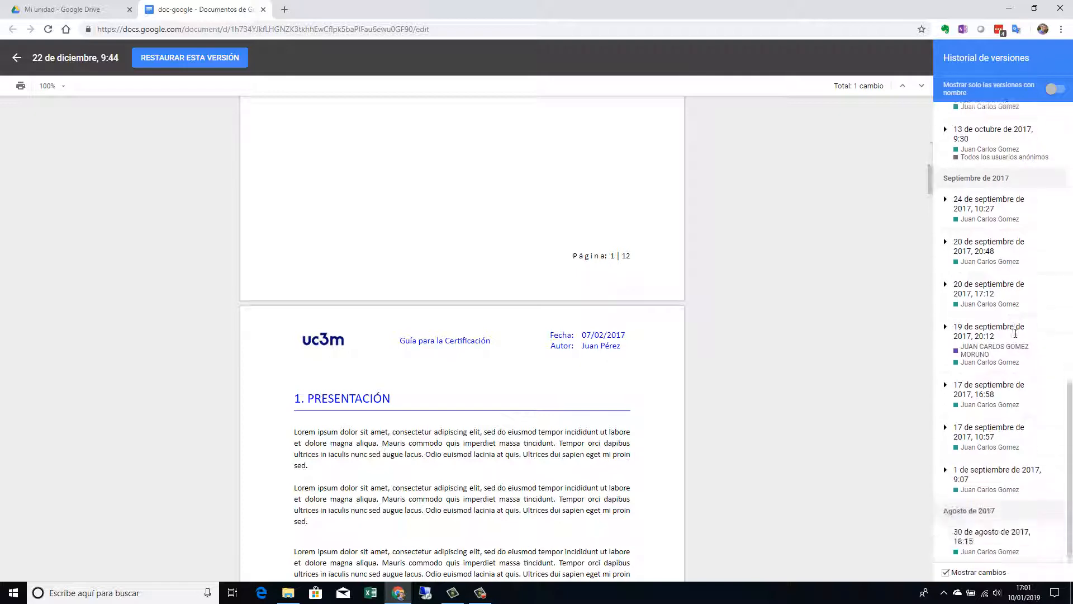
scroll(1016, 334, "up", 15)
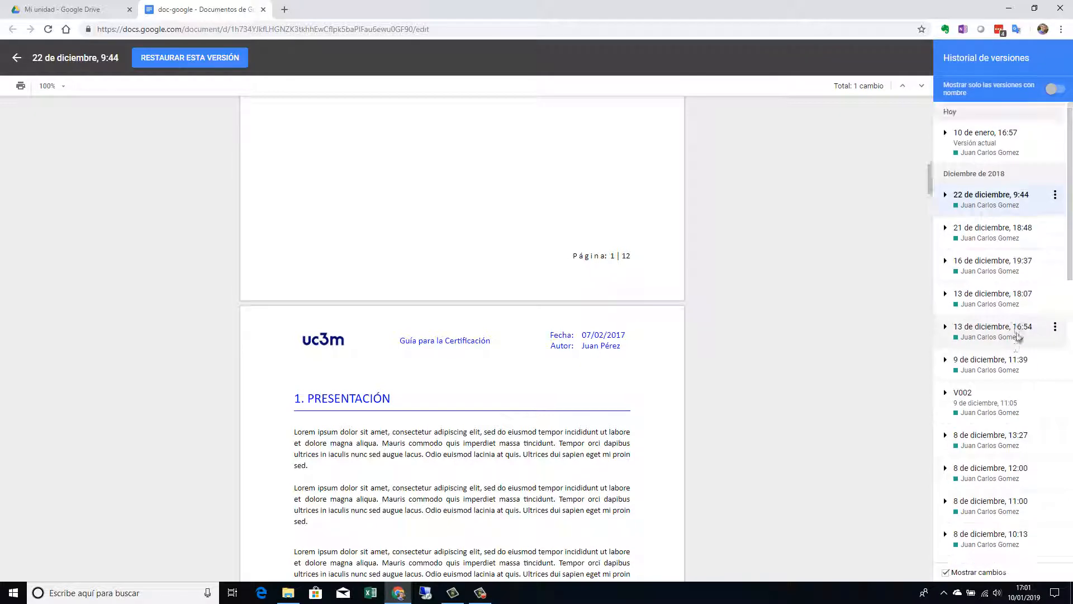
left_click(1005, 147)
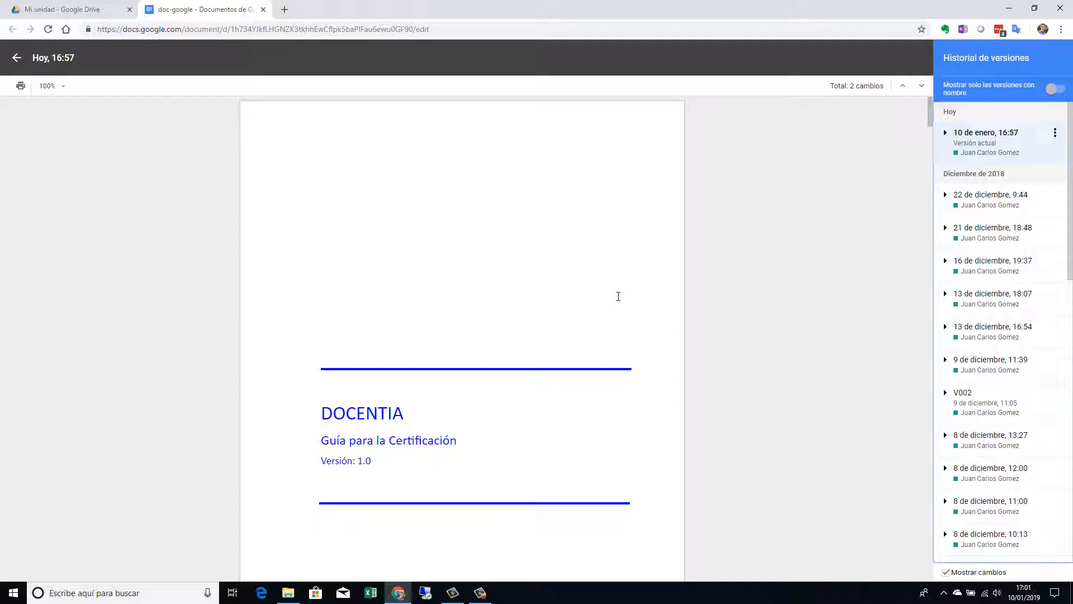
scroll(628, 288, "down", 4)
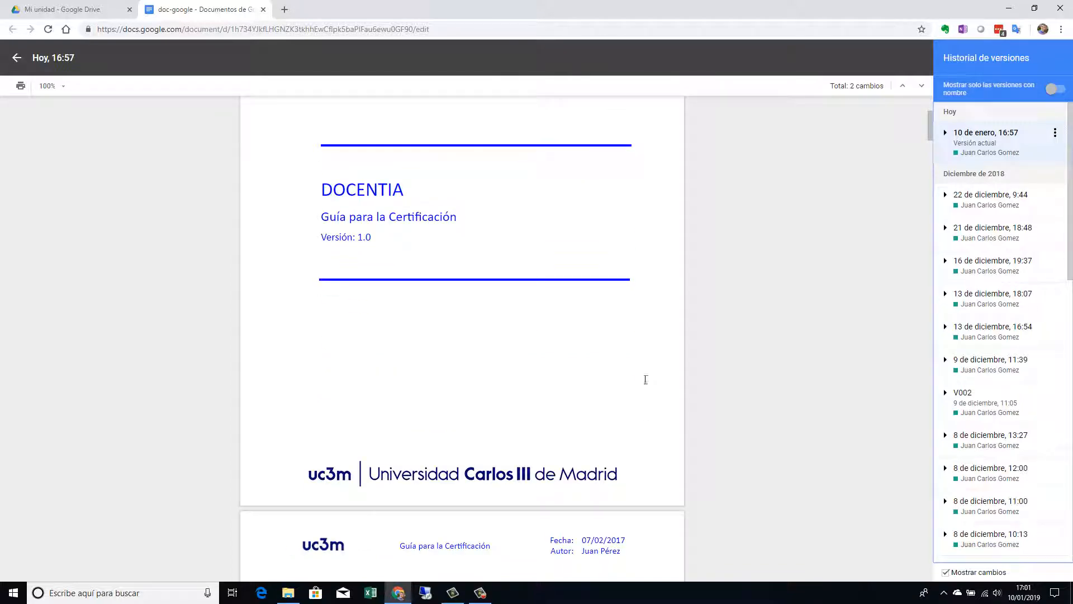
scroll(633, 371, "down", 12)
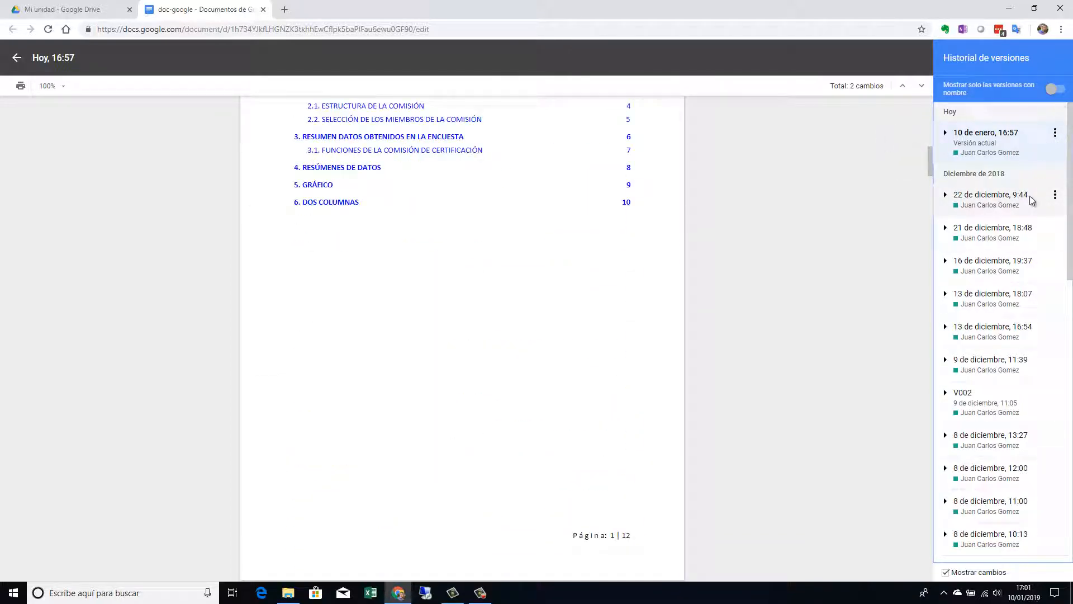
Step: Rename the saved version V002 of 9 de diciembre, 11:05 as "VersionTerminada"
left_click(984, 411)
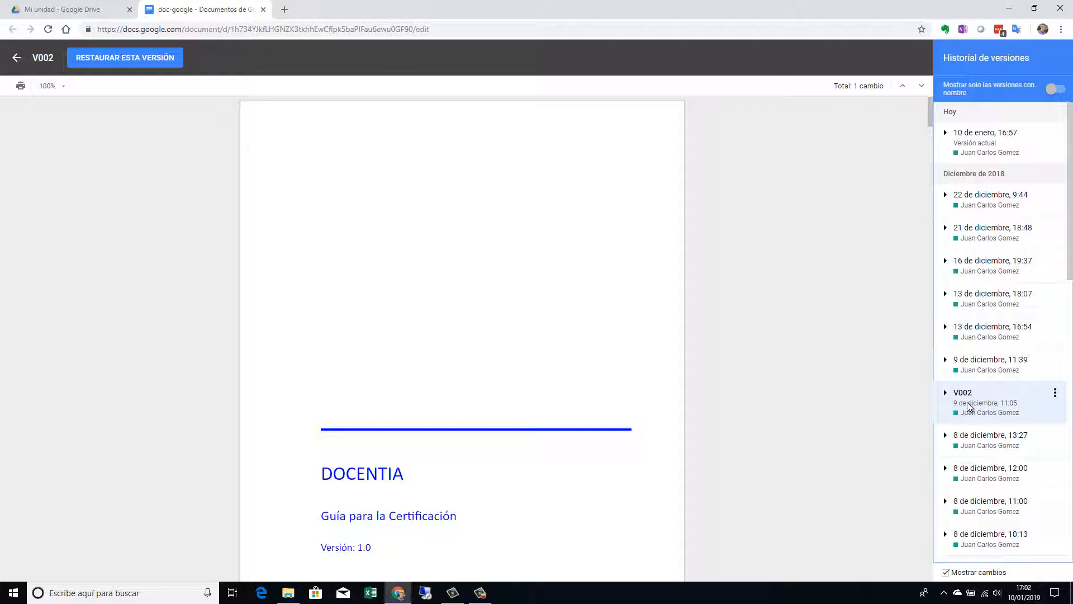
left_click(1055, 393)
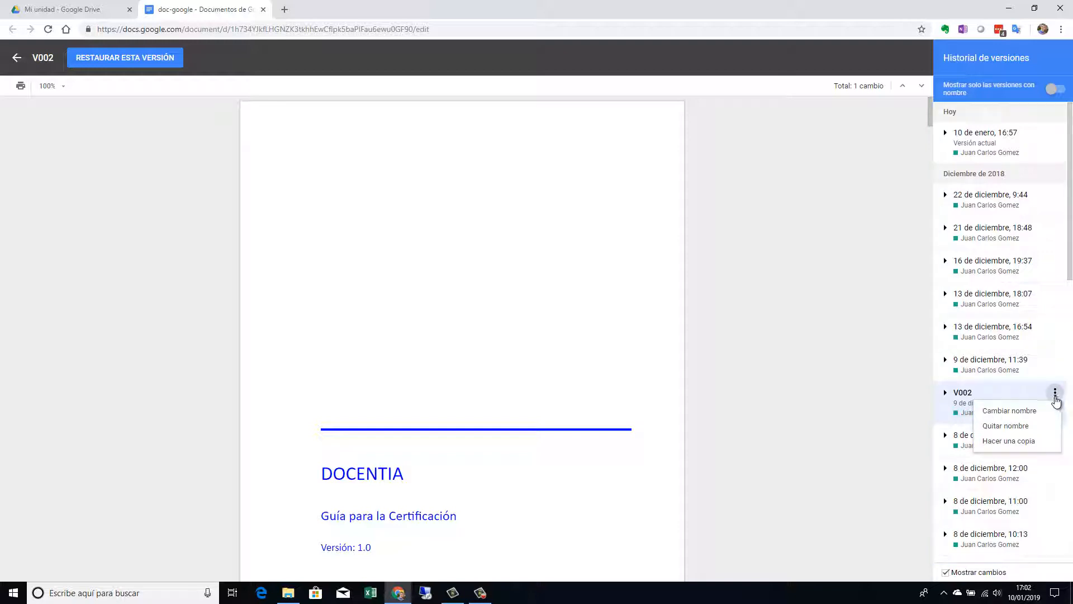
left_click(1030, 417)
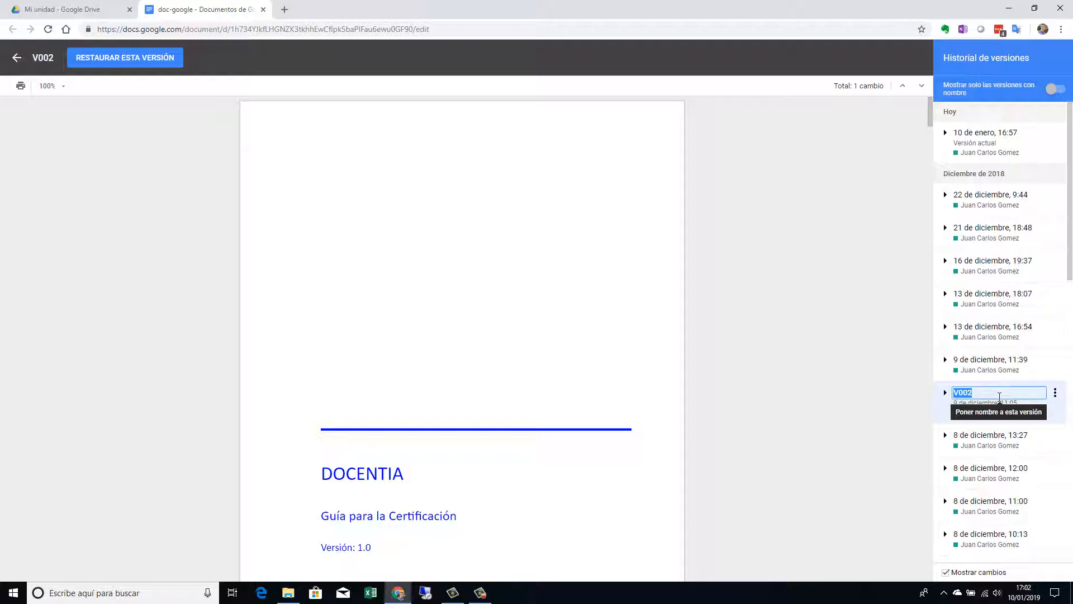
type("Versio")
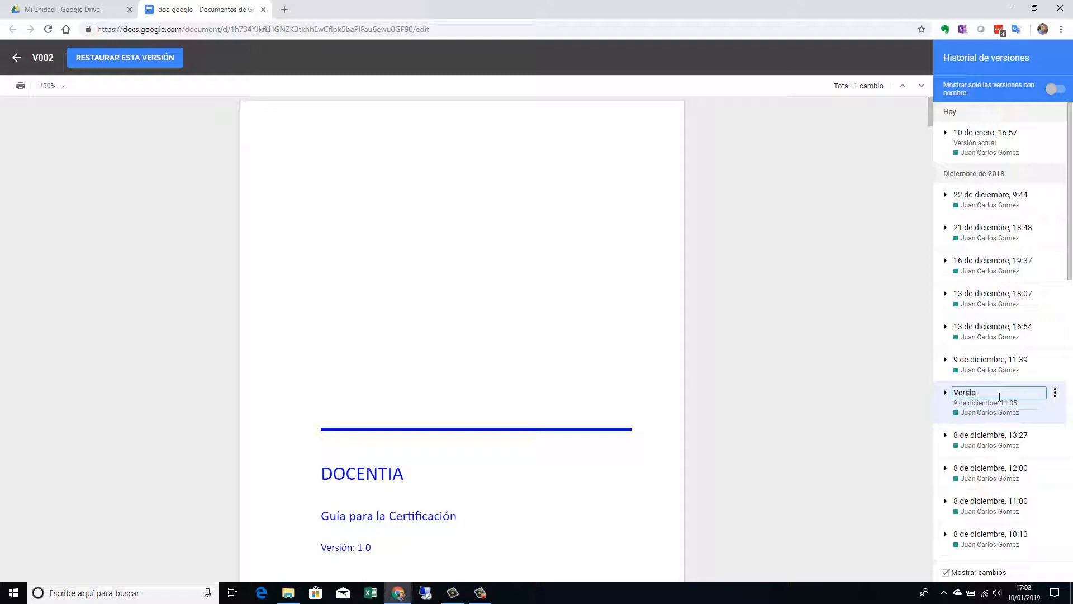
type("nTerminada")
key("Return")
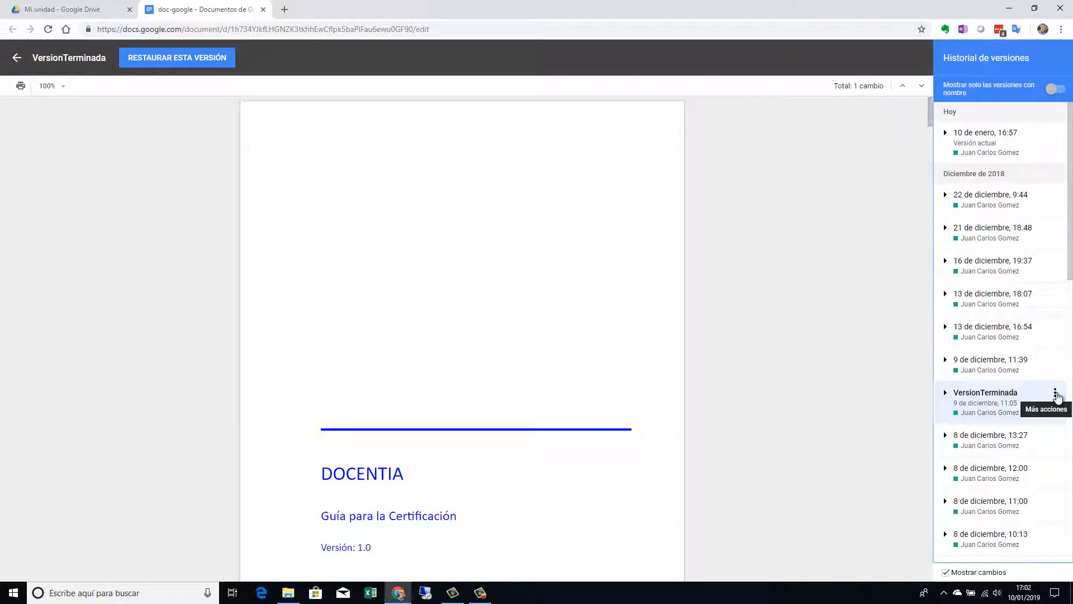
Step: View the actions available for VersionTerminada and compare them with those for the unnamed version of 9 de diciembre, 11:39
left_click(1056, 395)
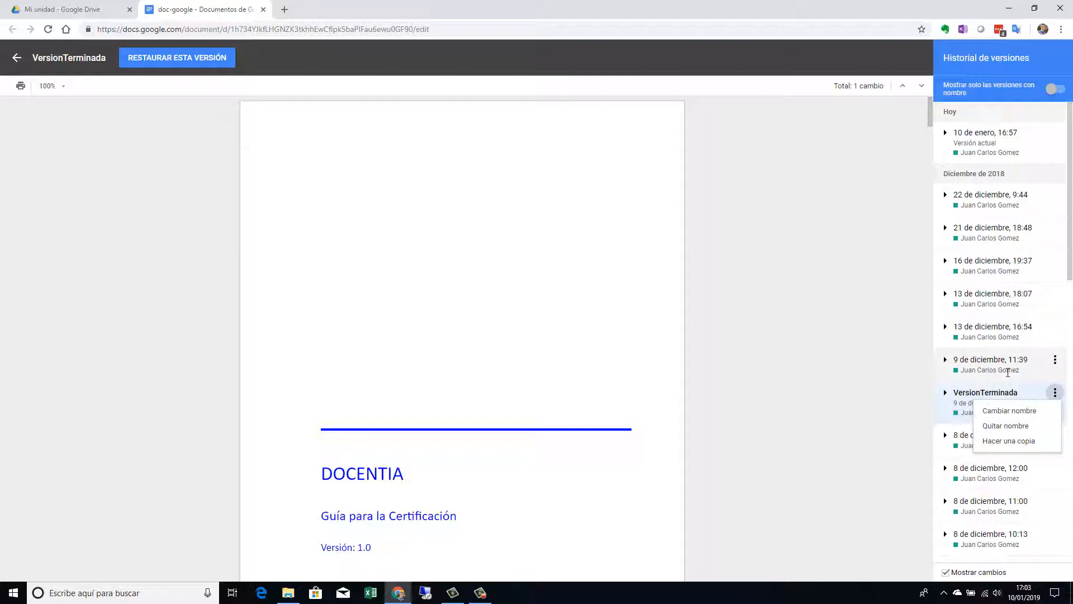
left_click(1008, 370)
left_click(1055, 360)
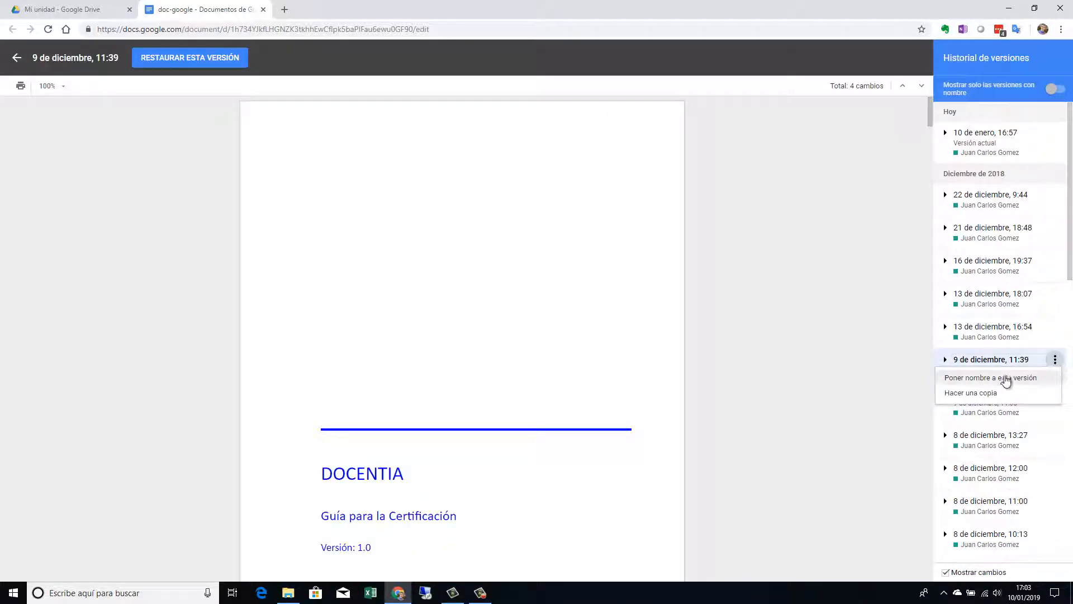
left_click(847, 370)
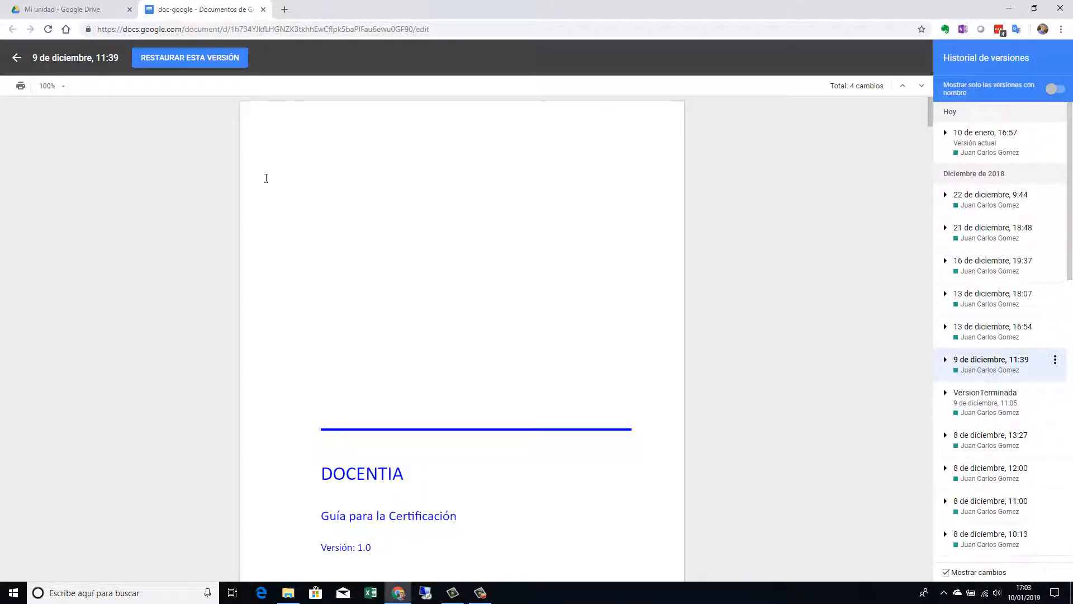
Step: Leave the version history and return to the cover page of the editable document
left_click(16, 58)
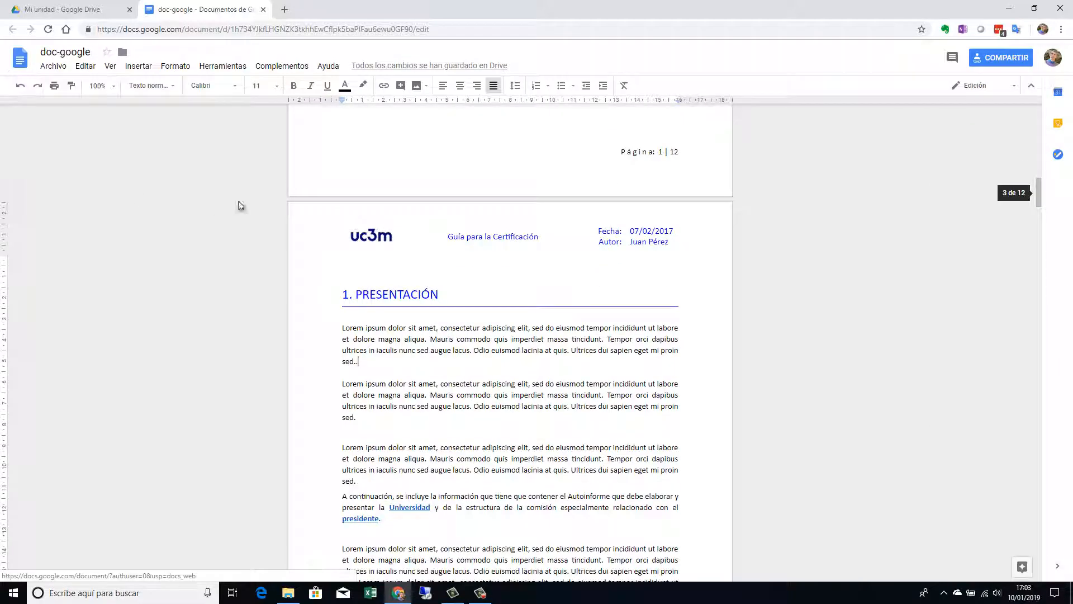
left_click(478, 304)
scroll(478, 304, "up", 20)
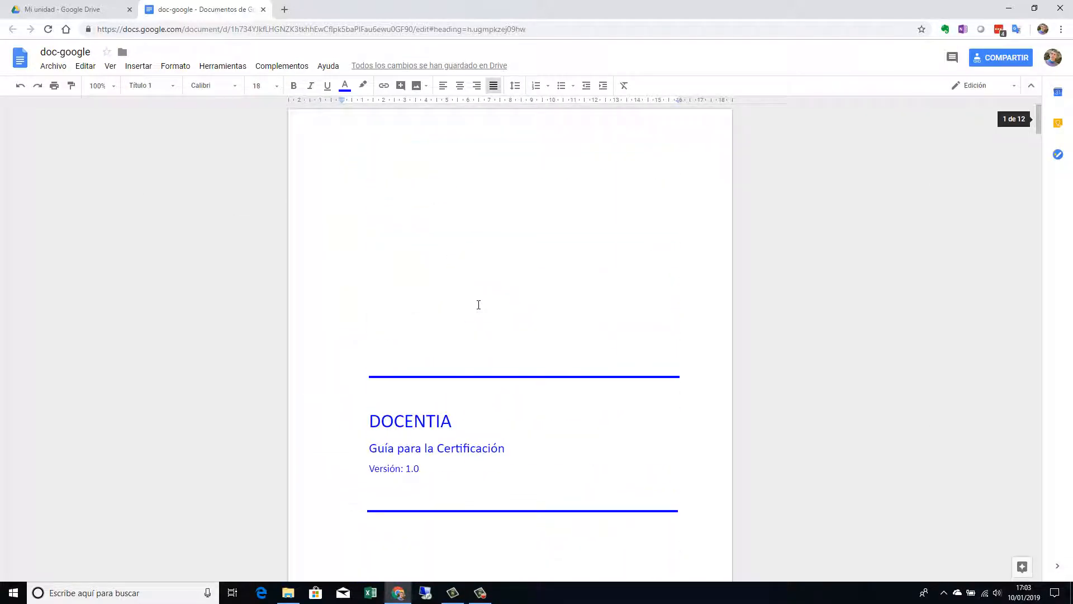
Step: Name the document's current version "FinalFinal" and save the name
left_click(57, 67)
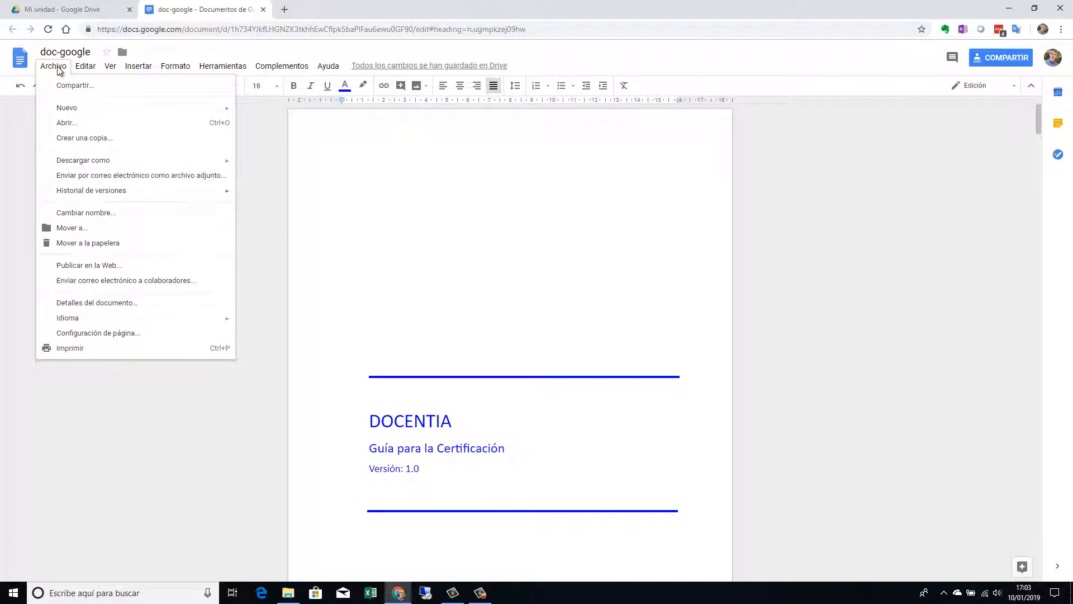
mouse_move(102, 191)
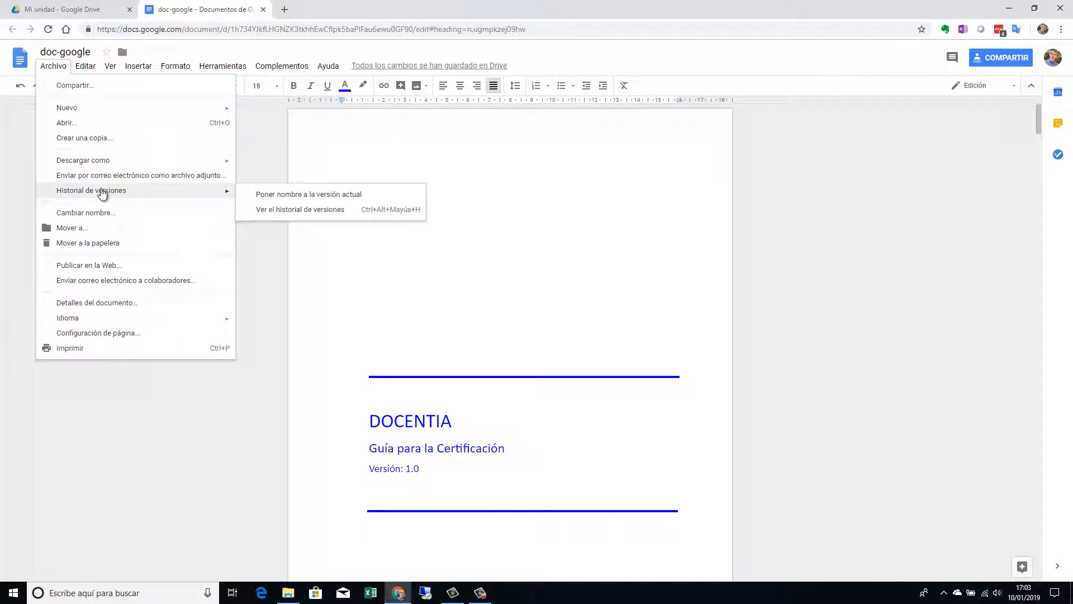
left_click(282, 199)
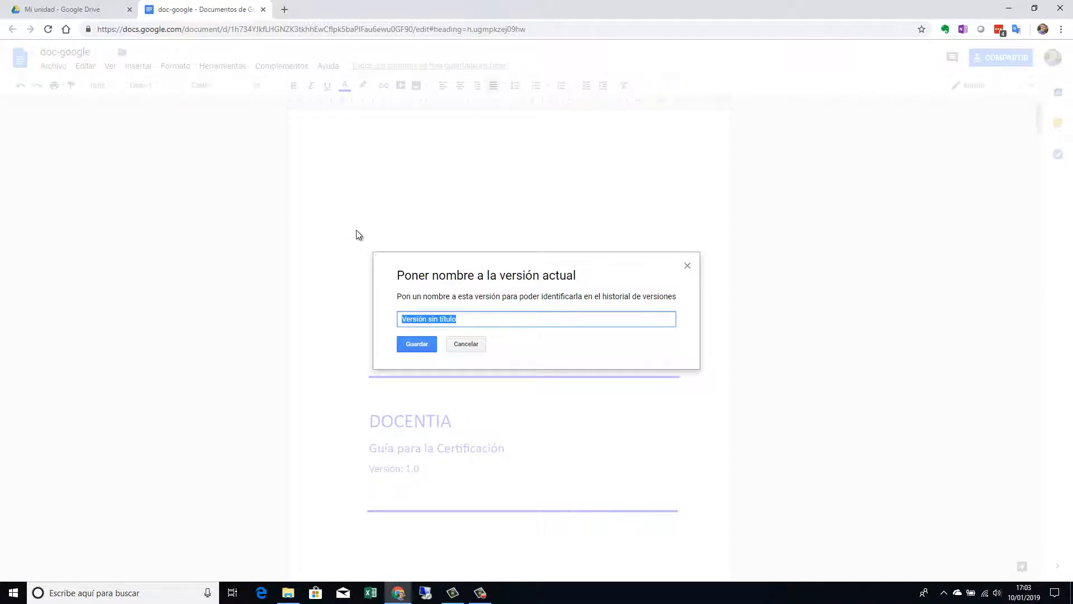
type("V")
key("BackSpace")
type("FinalFinal")
left_click(418, 343)
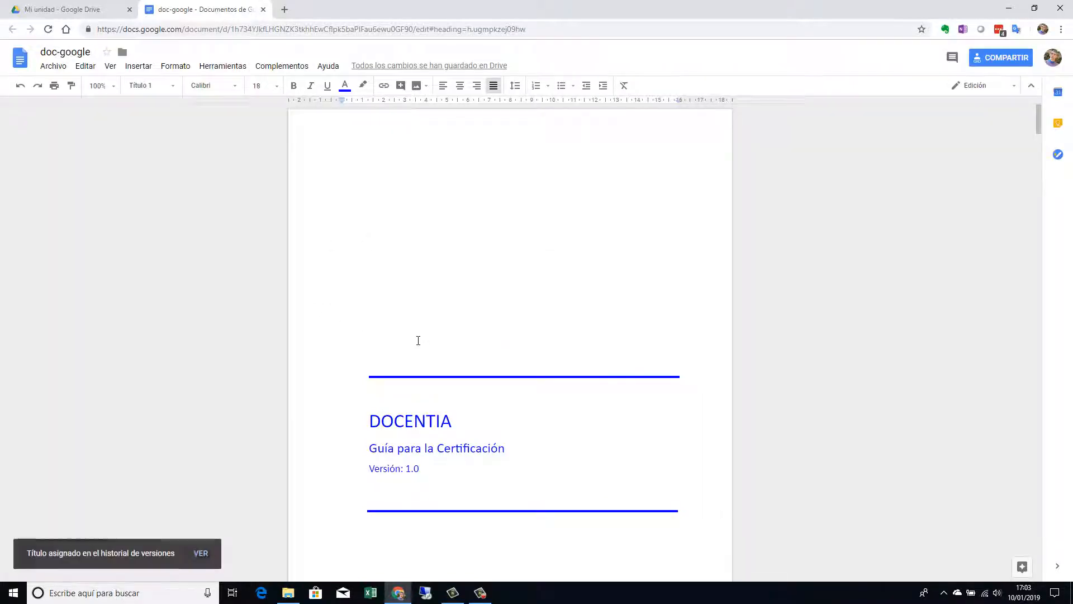
Step: Reopen the document's version history
left_click(60, 72)
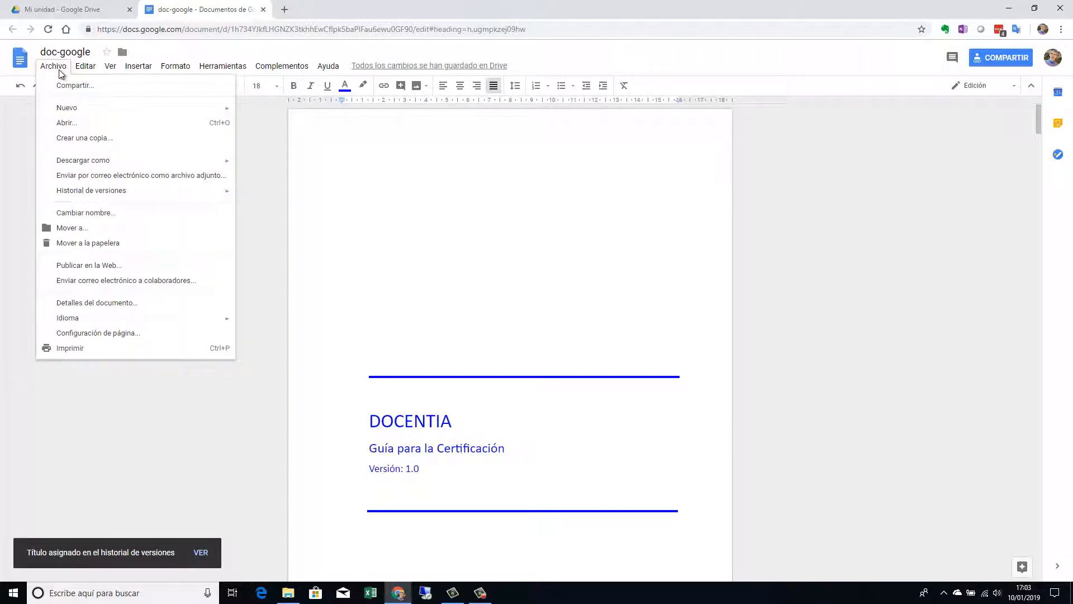
mouse_move(98, 190)
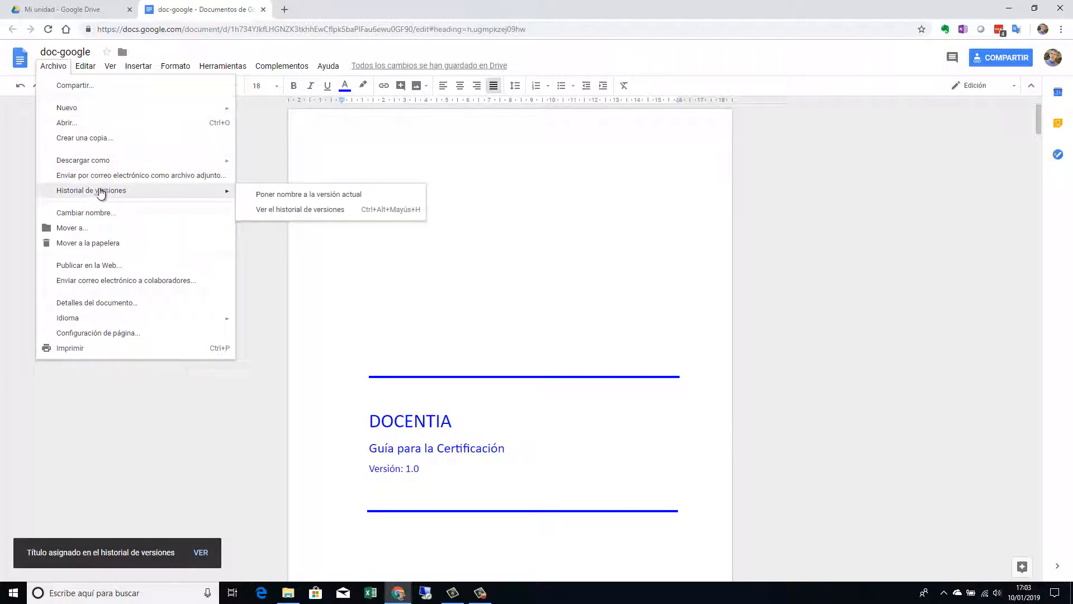
left_click(302, 209)
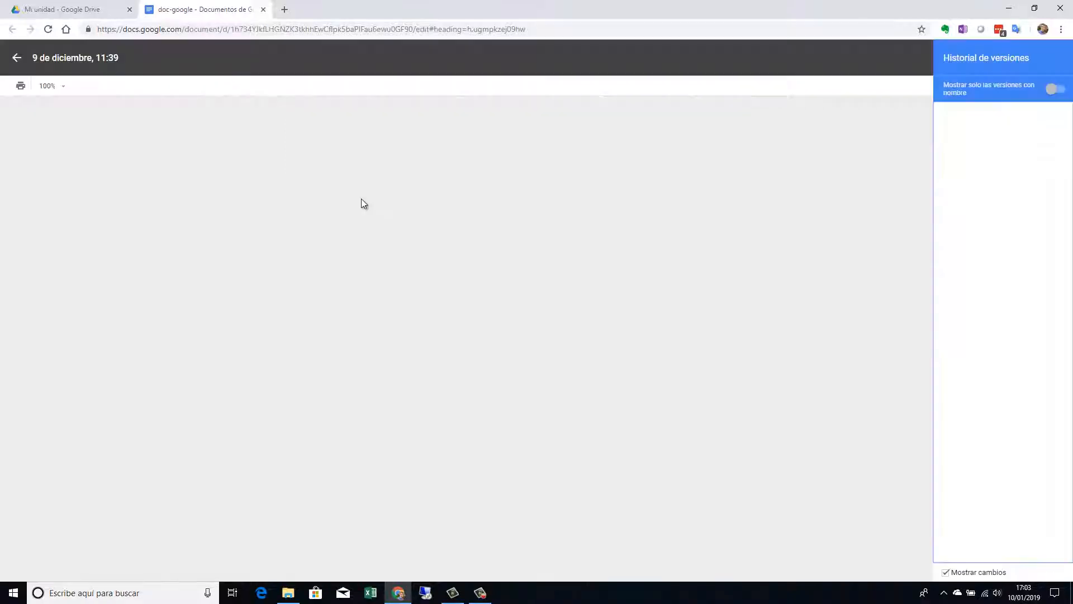